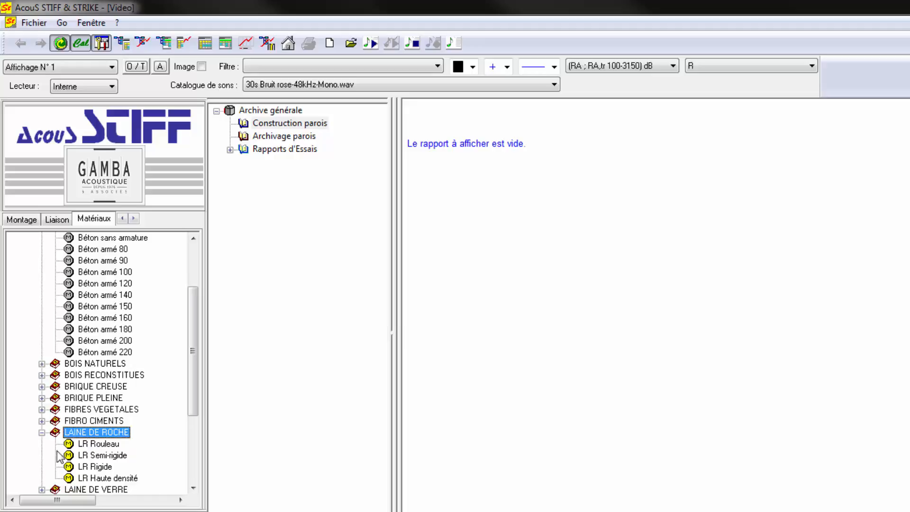
# Check the material characteristics of Béton armé 200, and collapse the BETONS and LAINE DE ROCHE groups
pyautogui.doubleClick(76, 341)
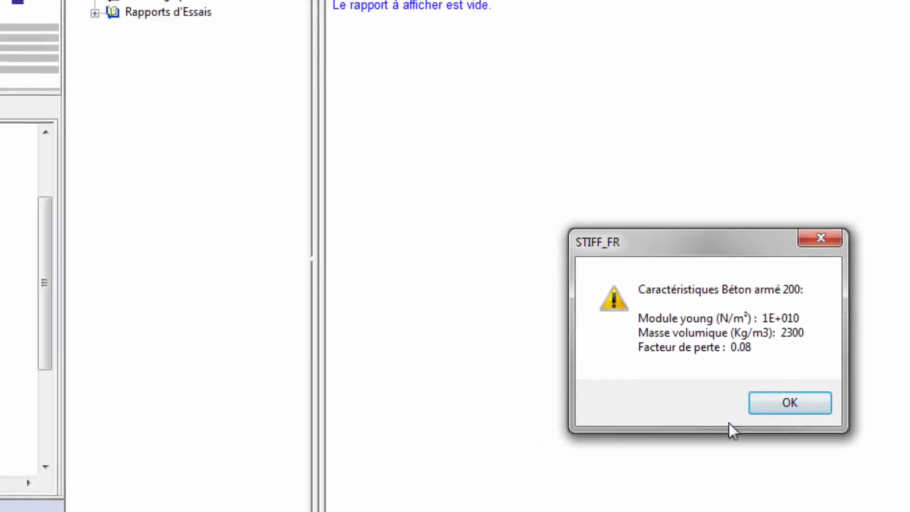
pyautogui.click(790, 402)
pyautogui.scroll(3, 76, 275)
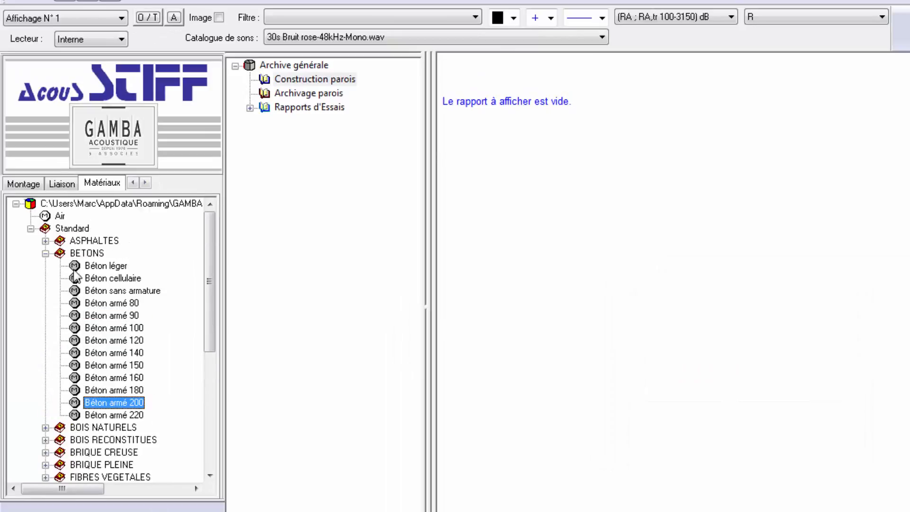
pyautogui.doubleClick(78, 253)
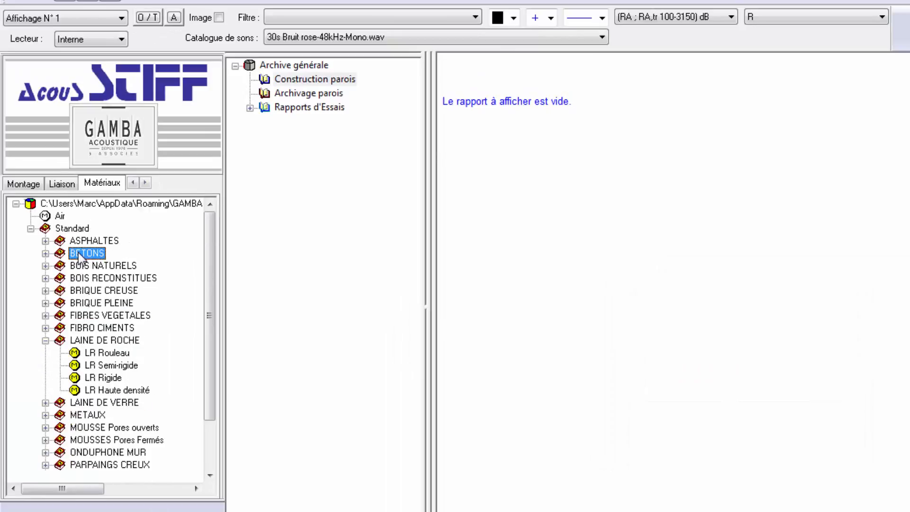
pyautogui.doubleClick(90, 339)
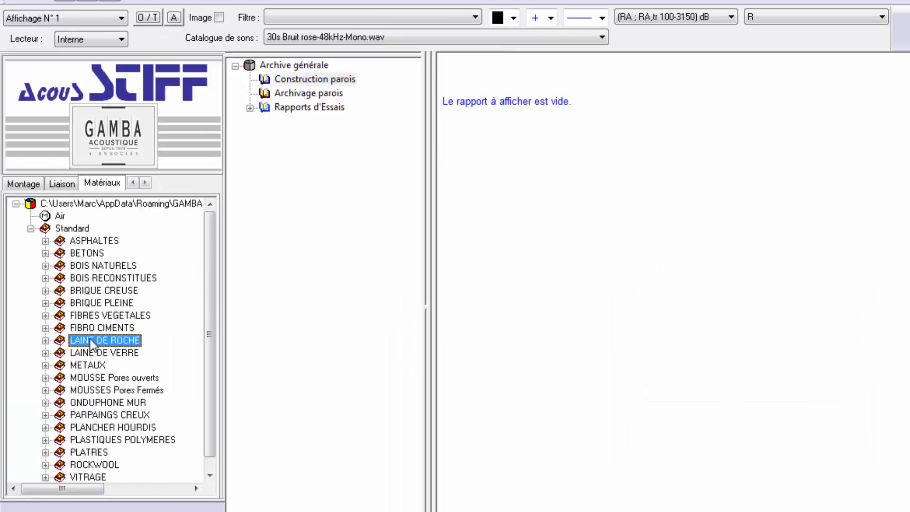
# Add a generic Multicouche wall to Construction parois
pyautogui.click(19, 184)
pyautogui.doubleClick(86, 221)
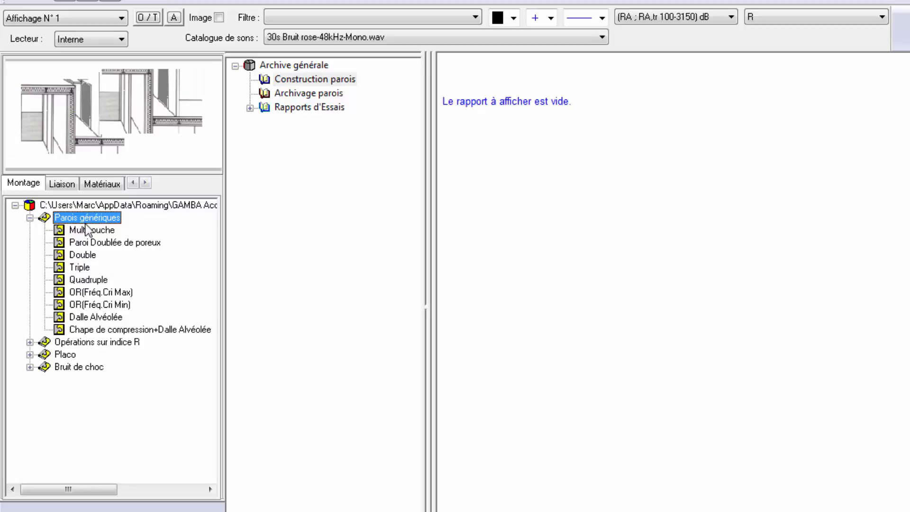
pyautogui.click(91, 232)
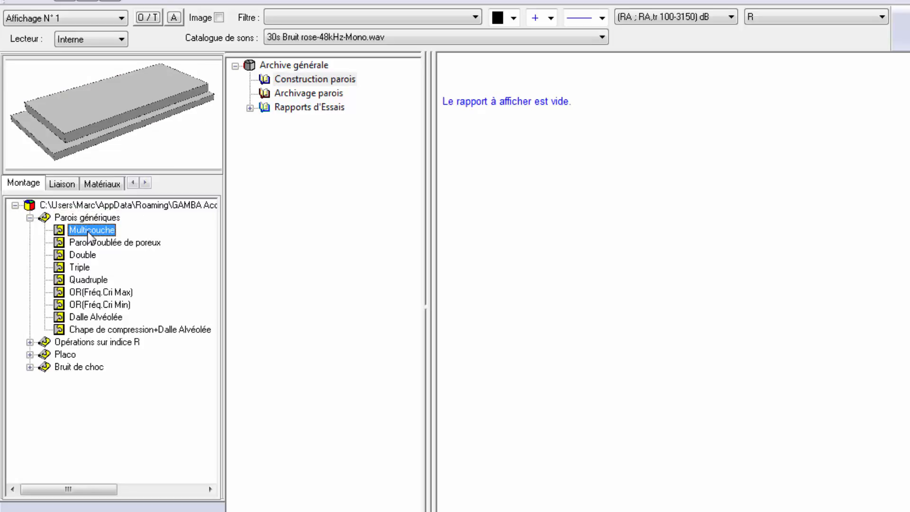
pyautogui.moveTo(89, 233); pyautogui.dragTo(319, 92)
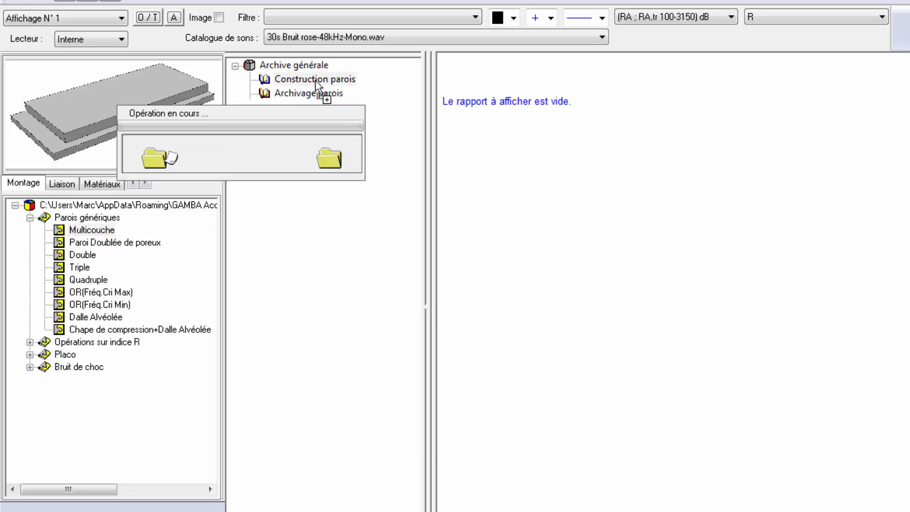
# Assign BA13 plasterboard to both layers of the Multicouche wall and plot the wall's sound reduction curve
pyautogui.click(103, 184)
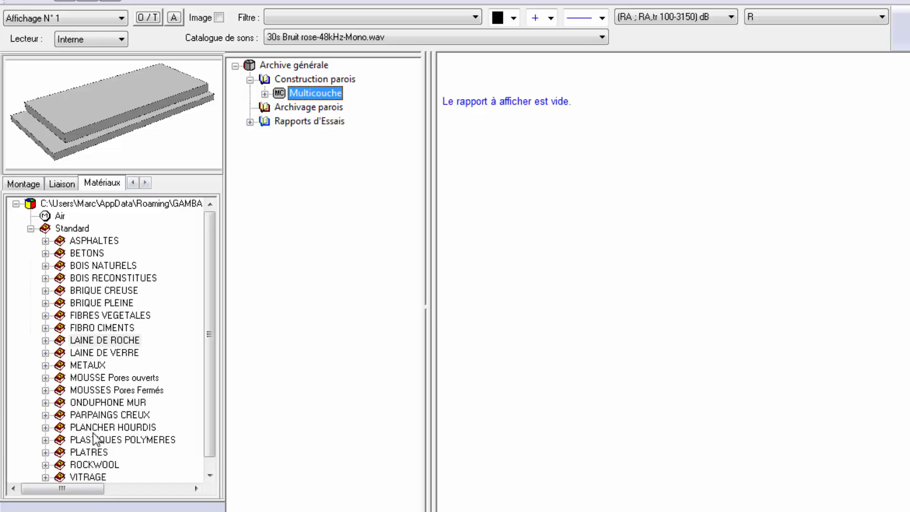
pyautogui.doubleClick(86, 453)
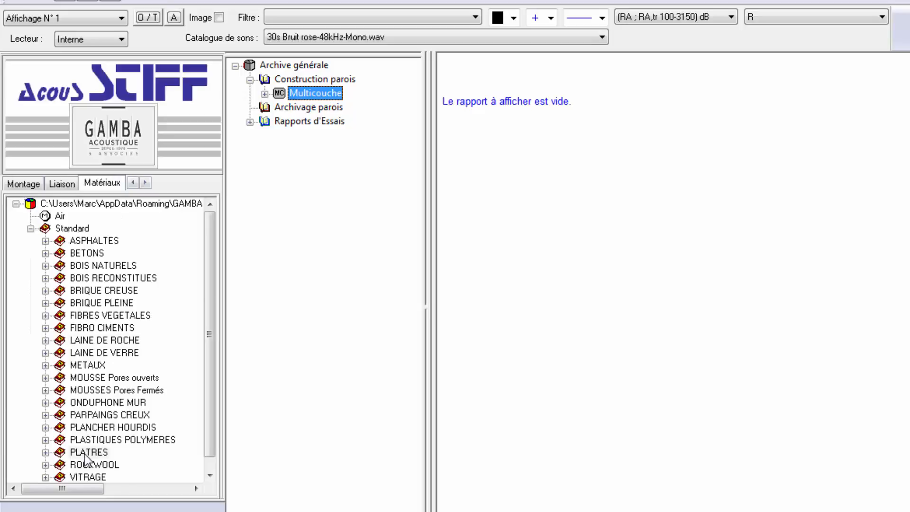
pyautogui.click(264, 93)
pyautogui.moveTo(95, 339); pyautogui.dragTo(322, 121)
pyautogui.click(640, 464)
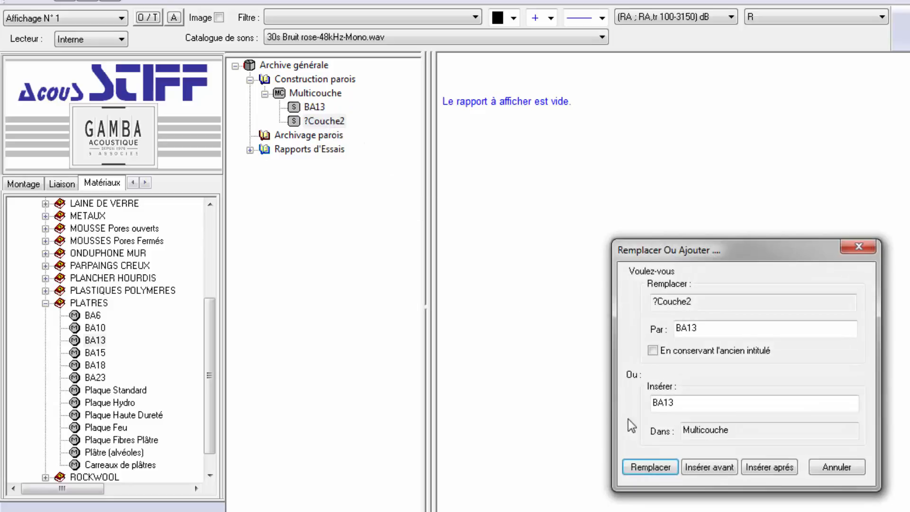
pyautogui.click(640, 463)
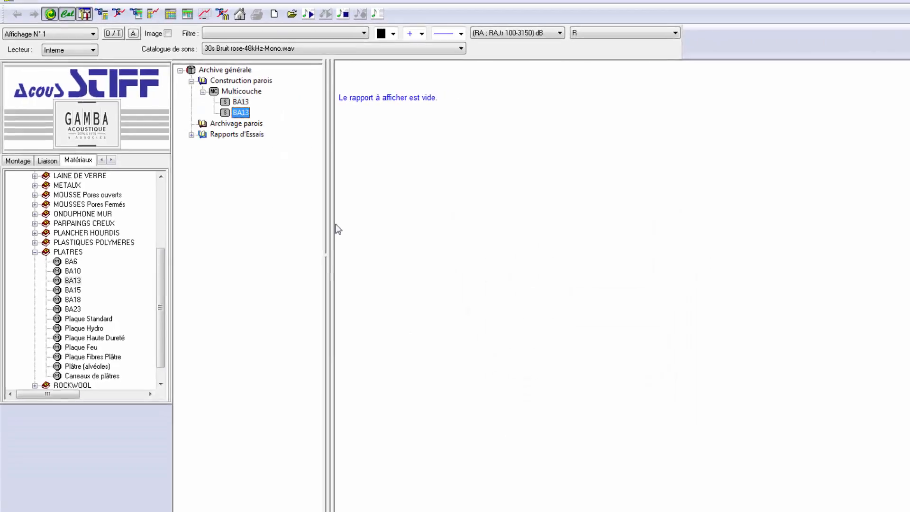
pyautogui.moveTo(243, 92); pyautogui.dragTo(448, 105)
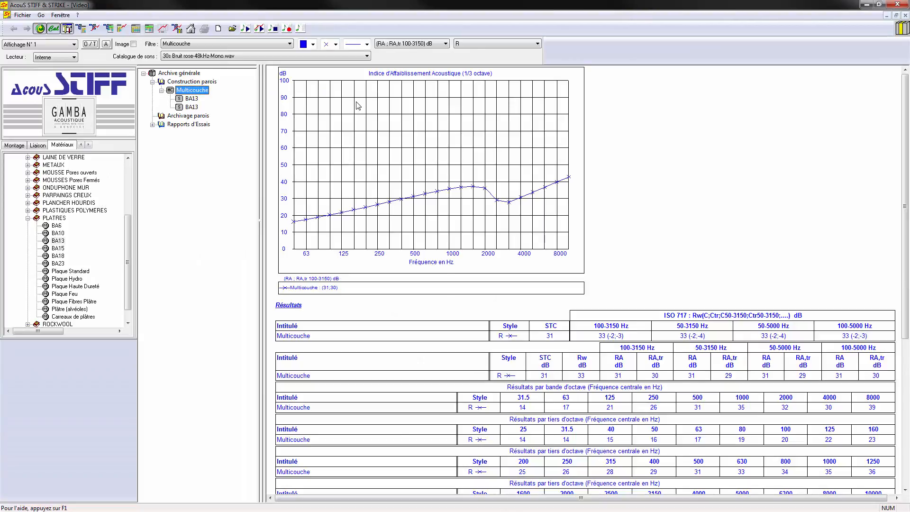
# Add a generic Paroi Doublée de poreux wall to Construction parois
pyautogui.click(28, 218)
pyautogui.click(11, 146)
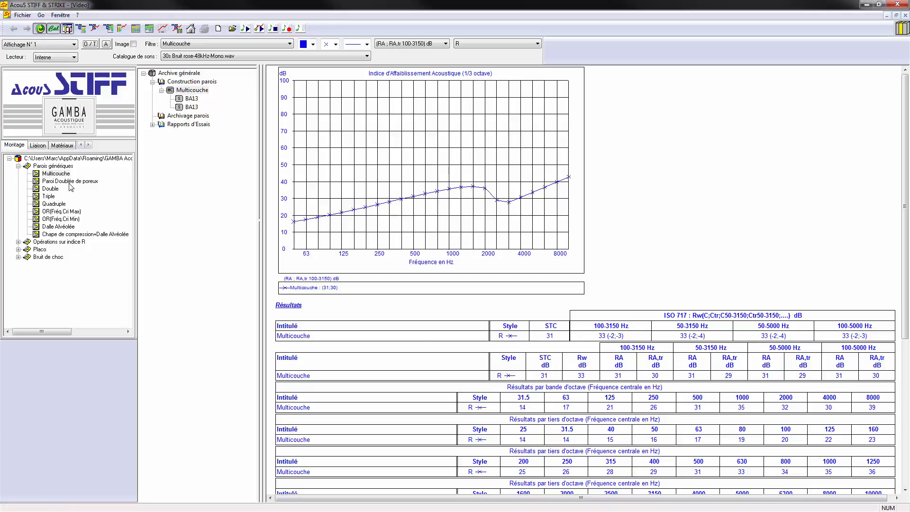
pyautogui.click(70, 182)
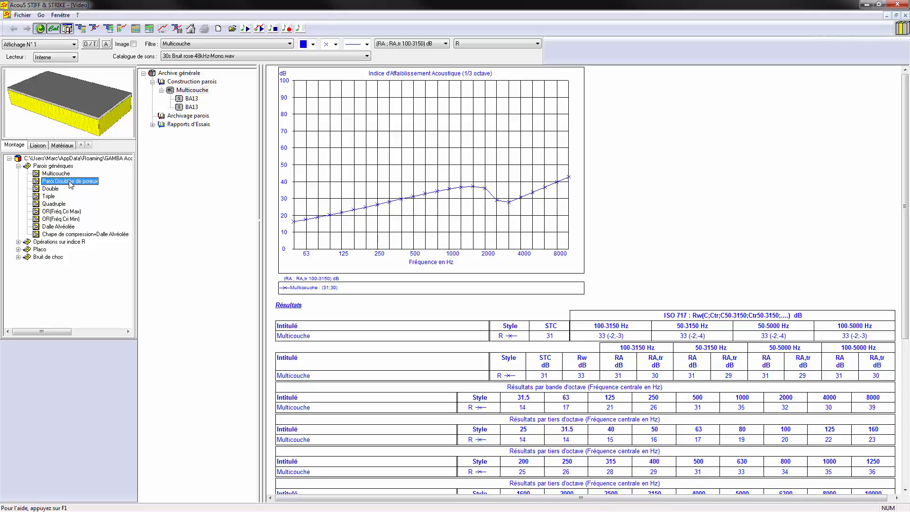
pyautogui.moveTo(69, 183); pyautogui.dragTo(195, 91)
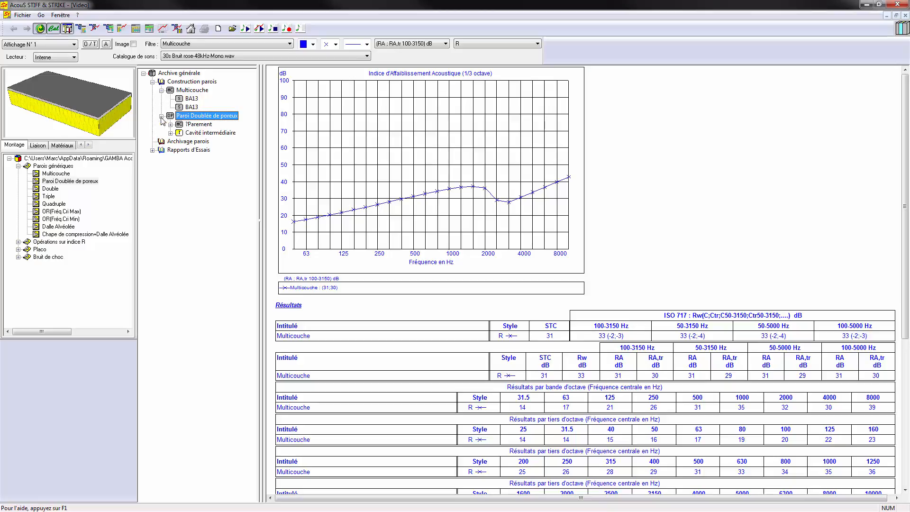
# Replace the facing placeholder of the Paroi Doublée de poreux wall with Béton armé 200
pyautogui.click(60, 147)
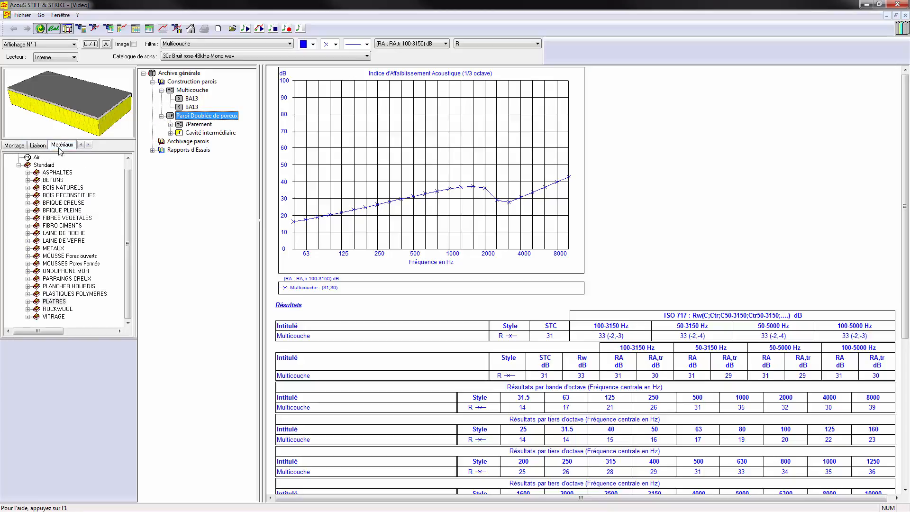
pyautogui.doubleClick(53, 180)
pyautogui.moveTo(73, 274); pyautogui.dragTo(198, 125)
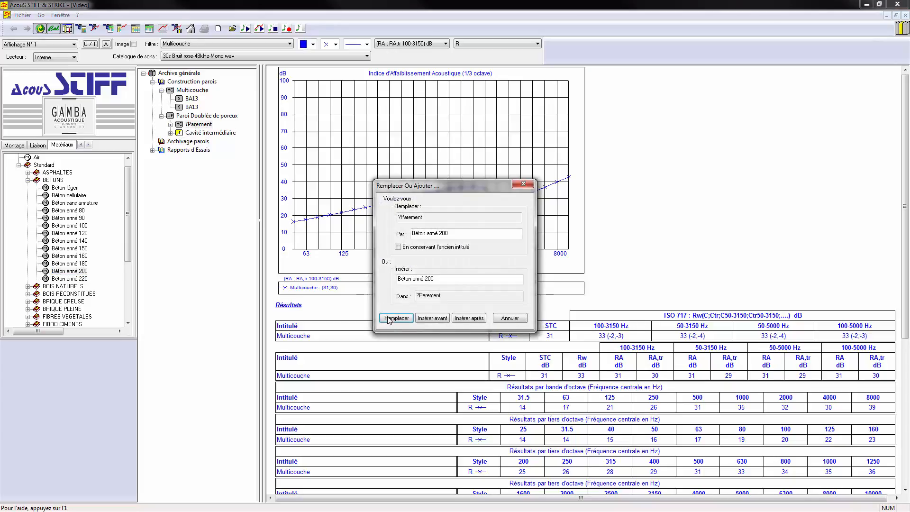
pyautogui.click(394, 318)
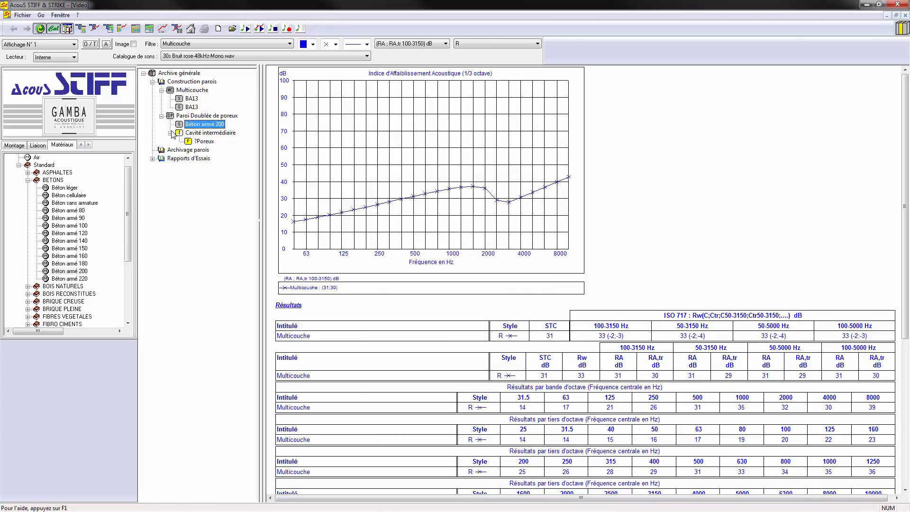
pyautogui.doubleClick(51, 181)
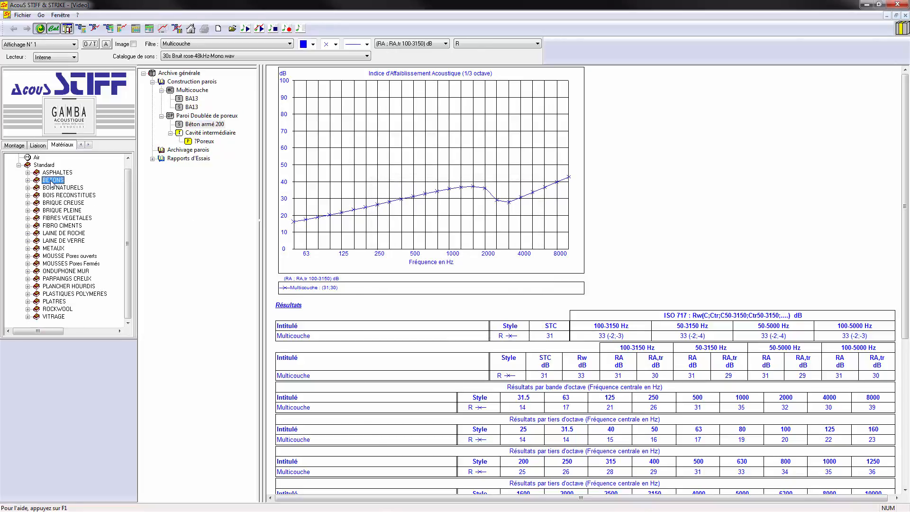
# Replace the cavity's porous placeholder in the Paroi Doublée de poreux wall with LR Haute densité and plot the wall
pyautogui.doubleClick(64, 233)
pyautogui.moveTo(66, 264); pyautogui.dragTo(349, 127)
pyautogui.click(397, 317)
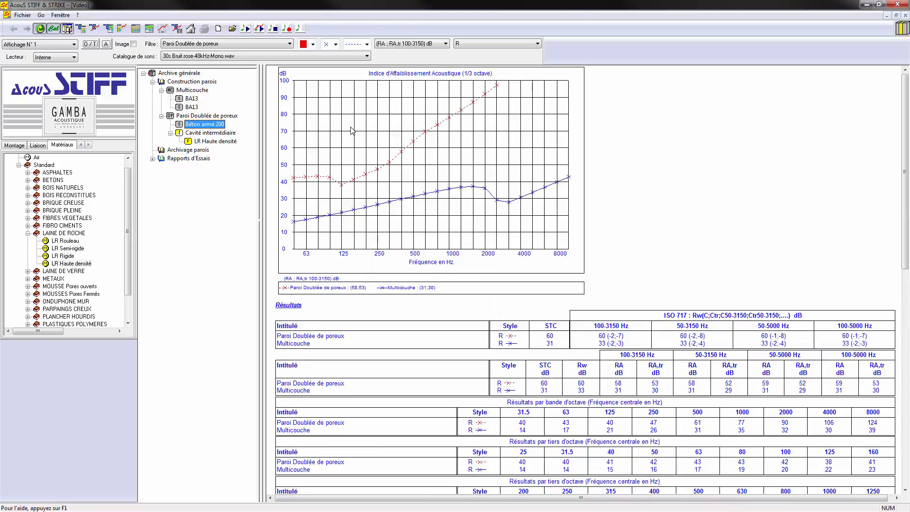
pyautogui.click(28, 233)
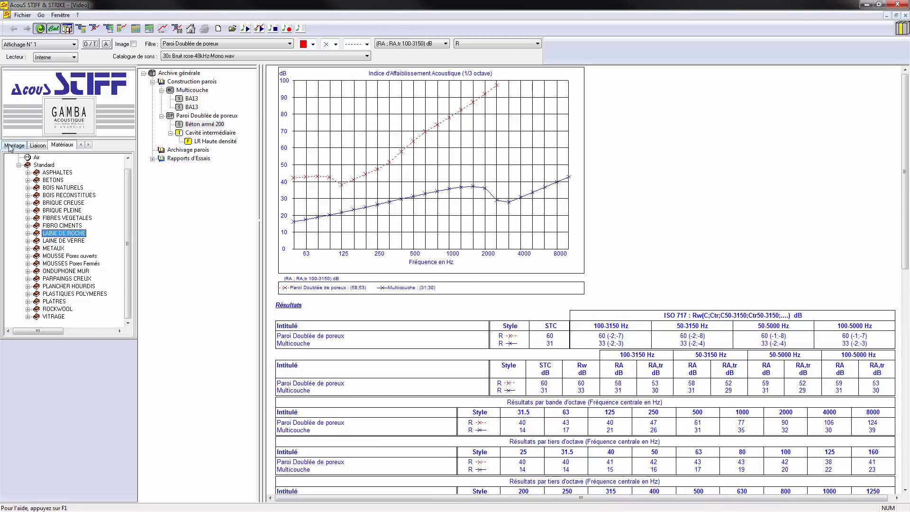
# Add a generic Double wall to Construction parois and expand its components
pyautogui.click(9, 148)
pyautogui.click(50, 189)
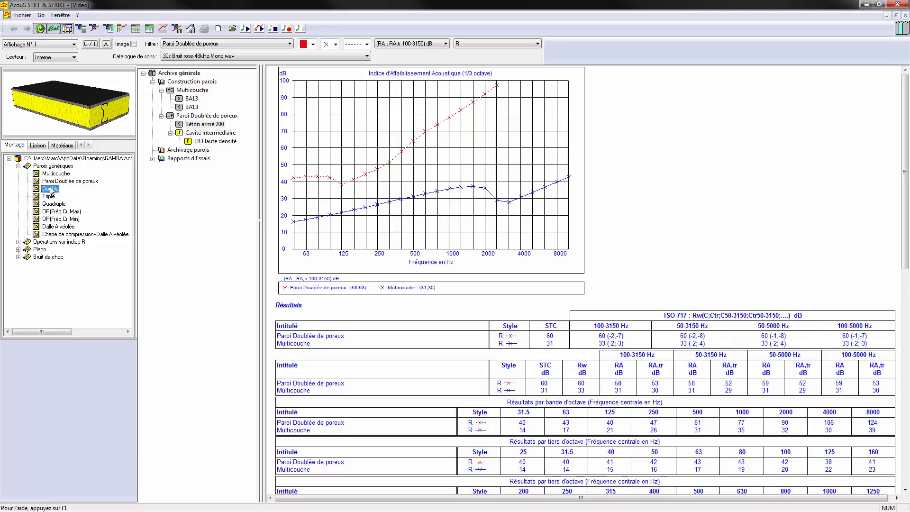
pyautogui.moveTo(50, 189); pyautogui.dragTo(180, 85)
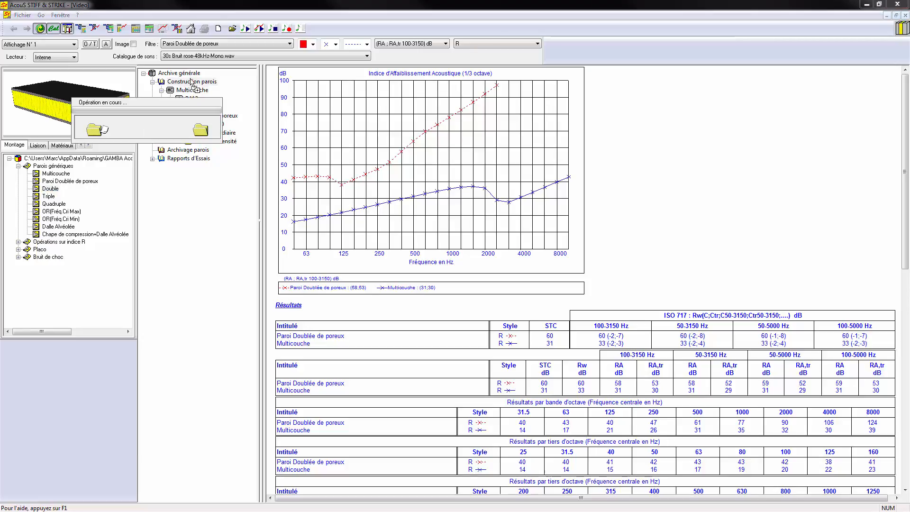
pyautogui.click(161, 91)
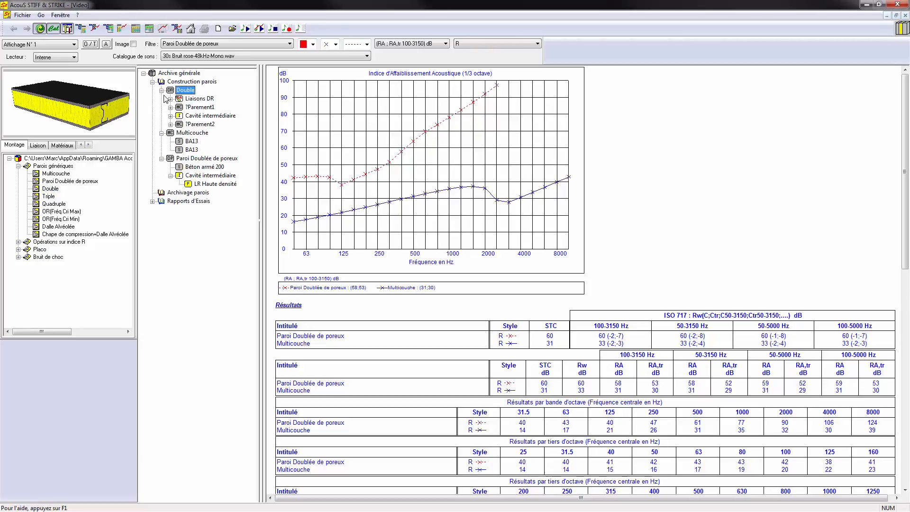
# Replace the link placeholder under the Double wall's Liaisons DR with the generic linéique link
pyautogui.click(171, 98)
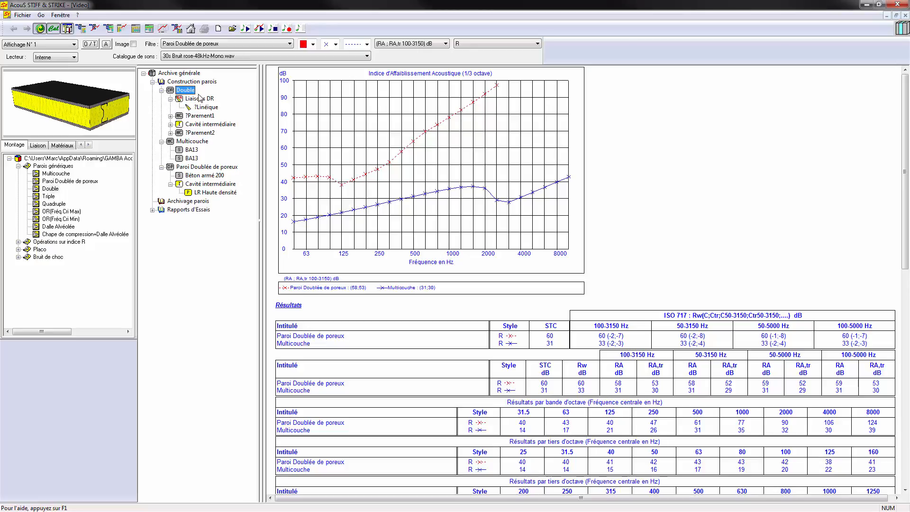
pyautogui.click(41, 147)
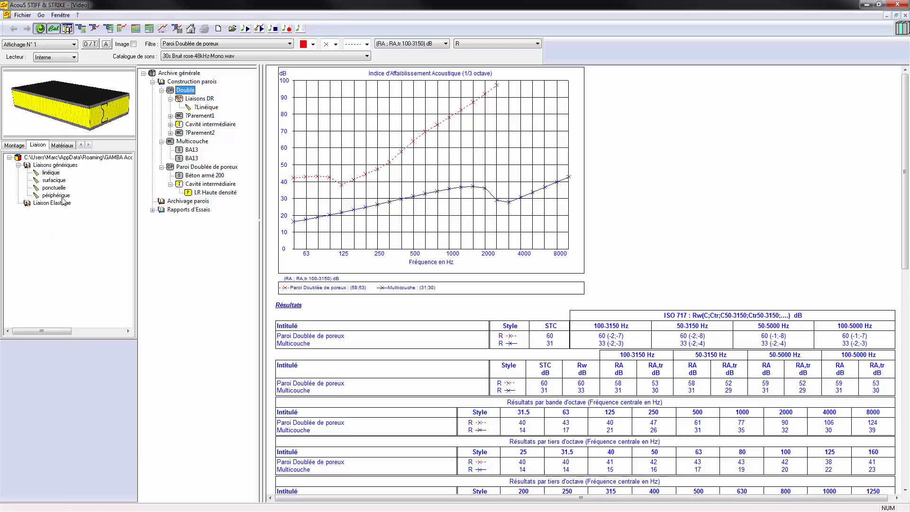
pyautogui.moveTo(52, 173); pyautogui.dragTo(203, 107)
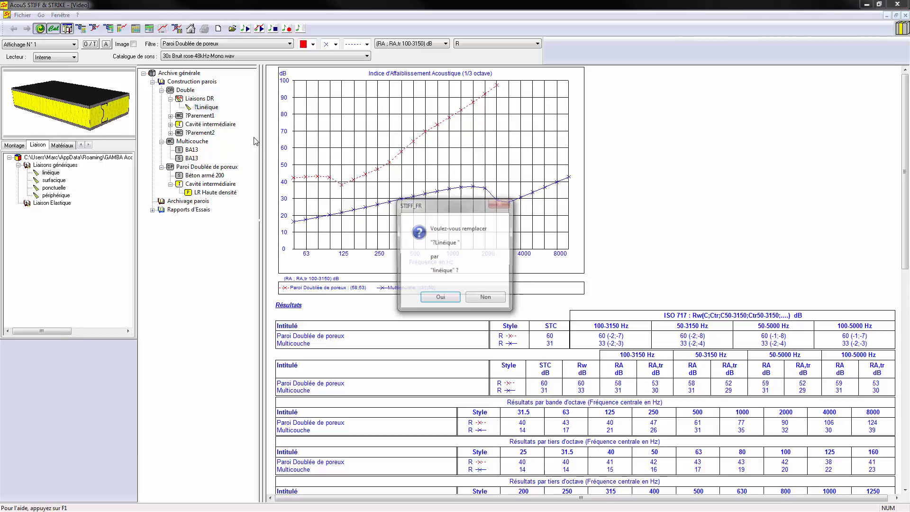
pyautogui.click(435, 299)
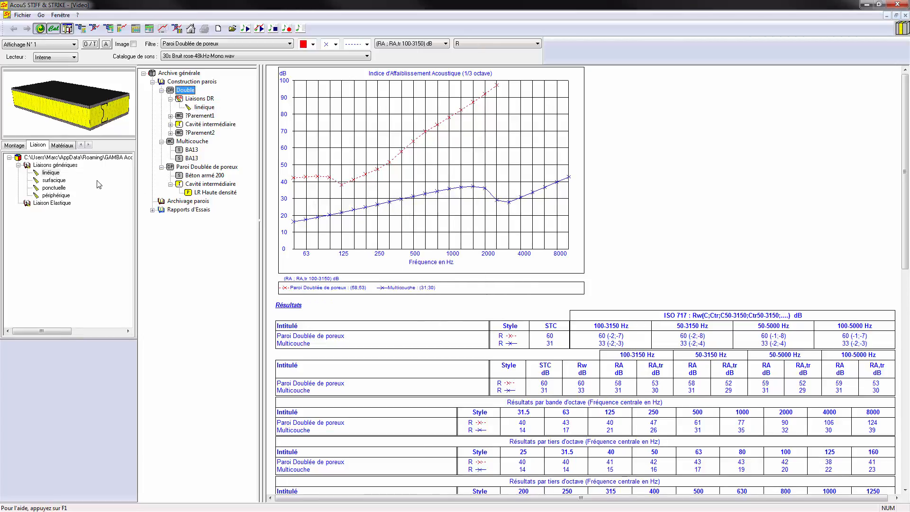
# Replace both facing placeholders of the Double wall, Parement1 and Parement2, with BA13 plasterboard
pyautogui.click(68, 146)
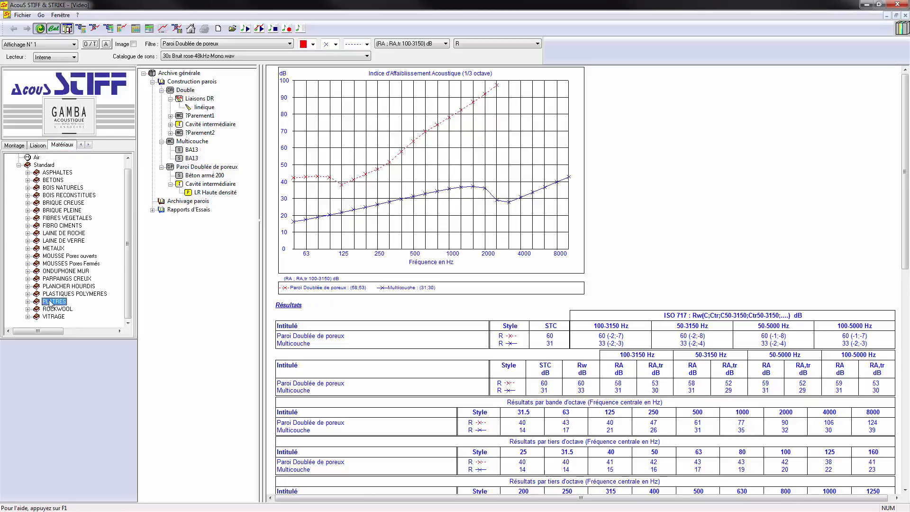
pyautogui.moveTo(57, 240); pyautogui.dragTo(208, 135)
pyautogui.press('Return')
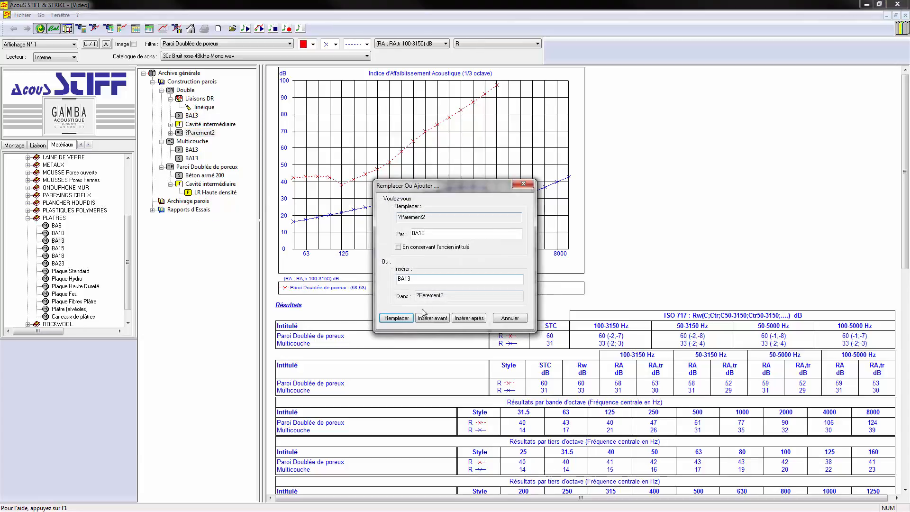
pyautogui.click(396, 317)
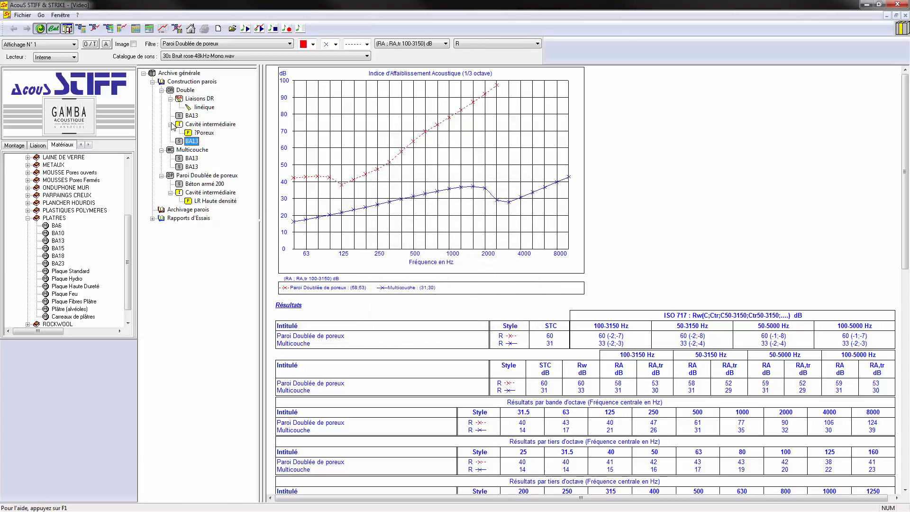
pyautogui.doubleClick(75, 218)
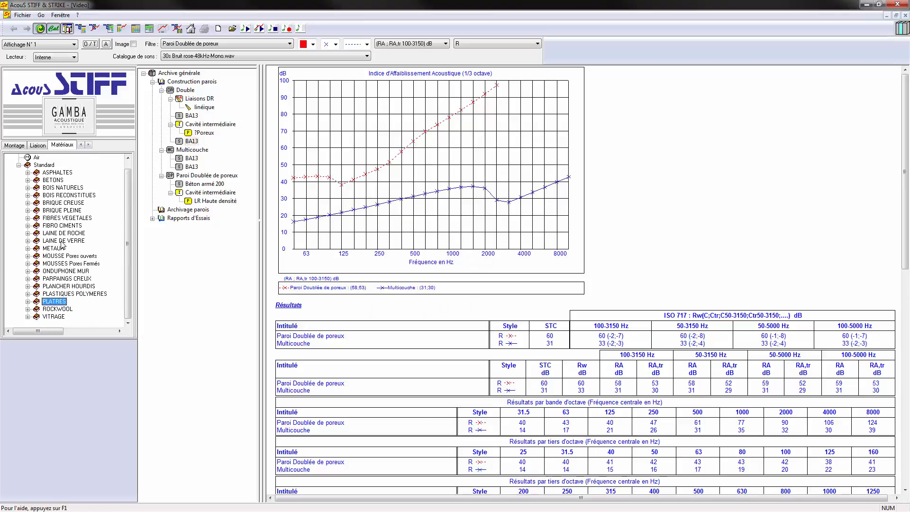
# Fill the Double wall's intermediate cavity with LV Rouleau glass wool and add the wall's curve to the graph
pyautogui.doubleClick(62, 240)
pyautogui.moveTo(62, 250); pyautogui.dragTo(204, 134)
pyautogui.click(389, 318)
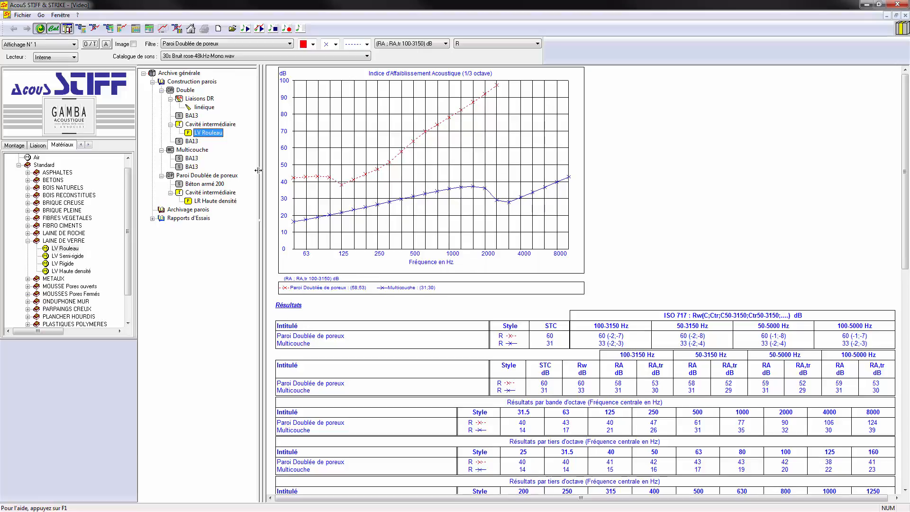
pyautogui.moveTo(185, 90); pyautogui.dragTo(356, 101)
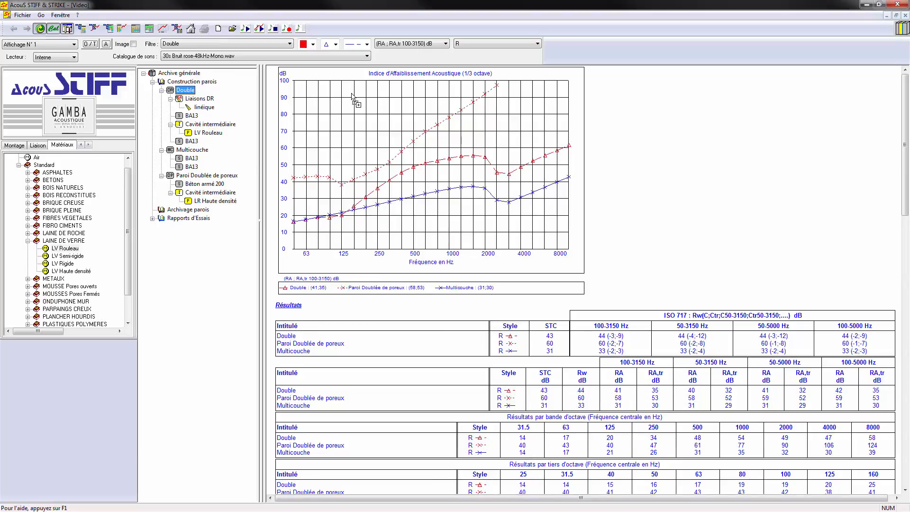
# Add the generic Dalle Alvéolée assembly to Construction parois with its preset dimensions and plot its curve on the graph
pyautogui.click(7, 147)
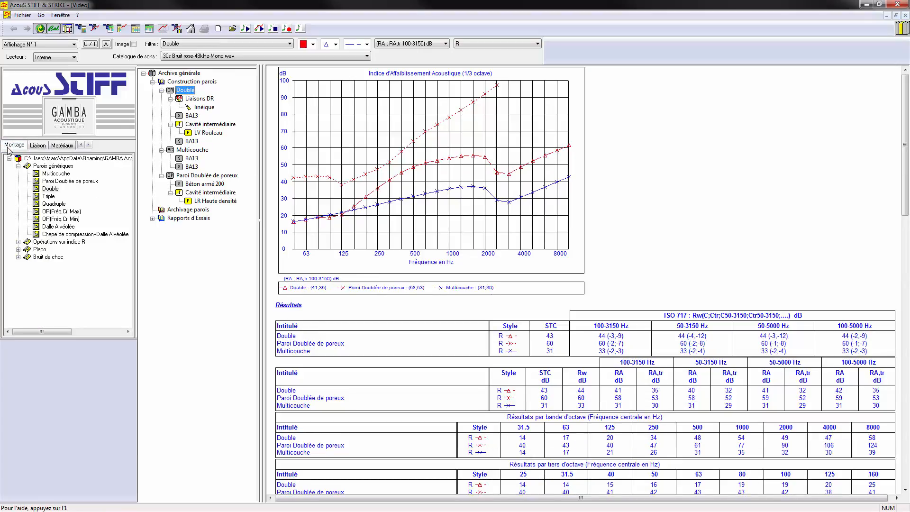
pyautogui.click(48, 196)
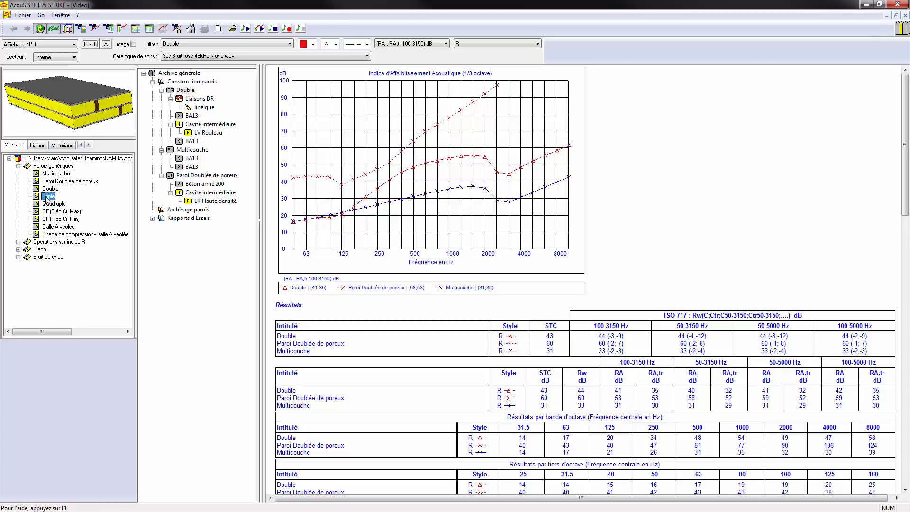
pyautogui.click(51, 204)
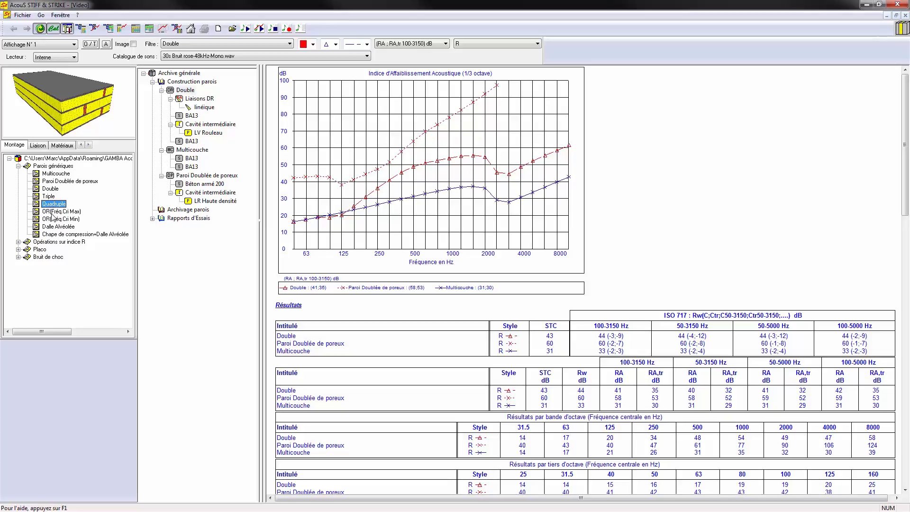
pyautogui.click(53, 212)
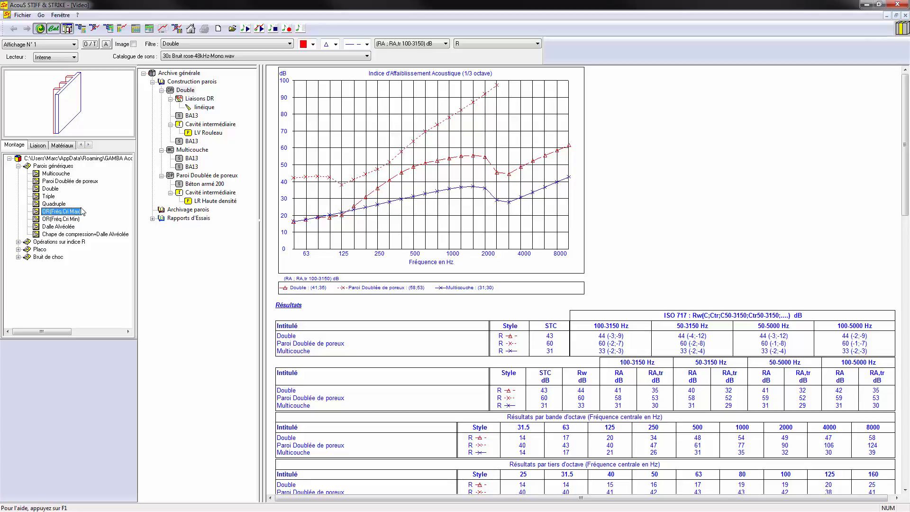
pyautogui.moveTo(66, 227); pyautogui.dragTo(195, 94)
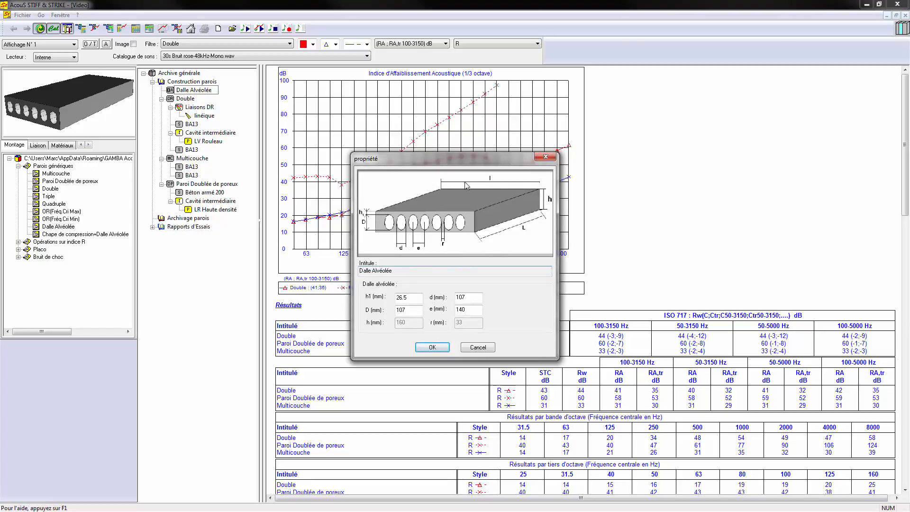
pyautogui.click(429, 347)
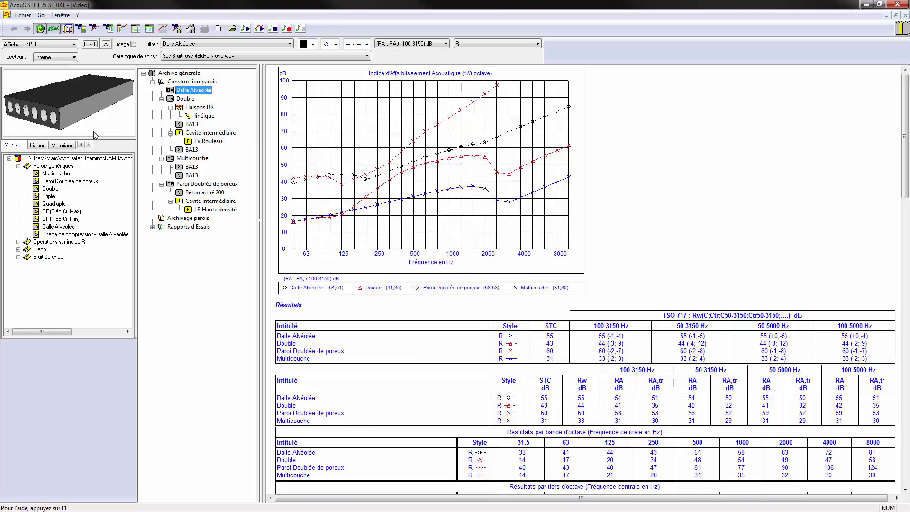
# Add a Hétérogène wall from Opérations sur indice R to Construction parois and expand its components
pyautogui.doubleClick(49, 168)
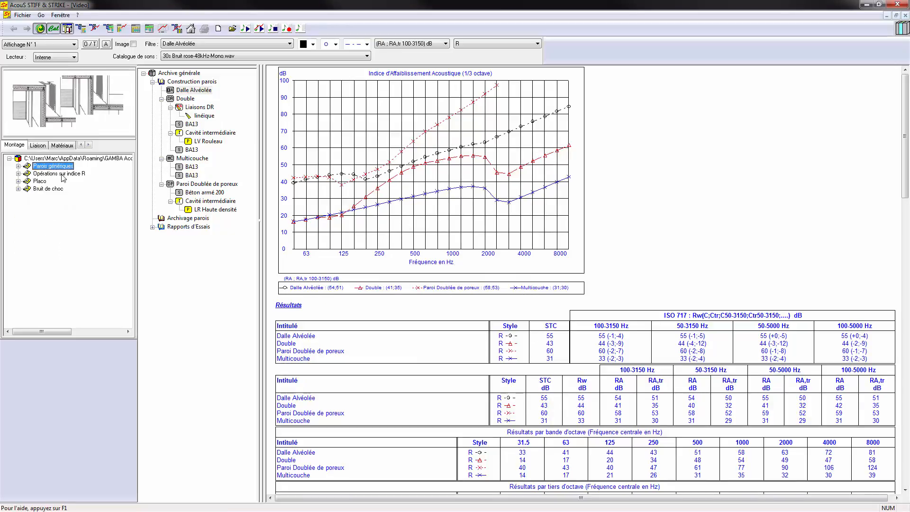
pyautogui.doubleClick(63, 174)
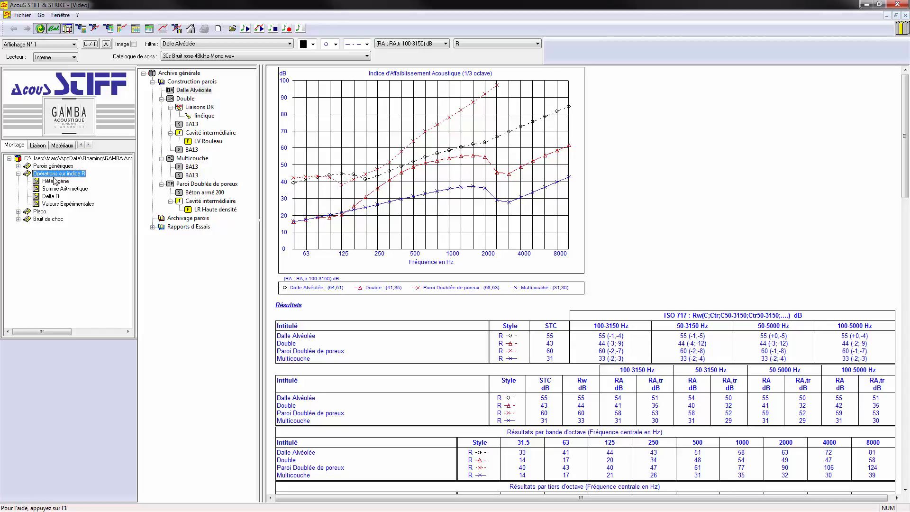
pyautogui.moveTo(47, 183); pyautogui.dragTo(192, 85)
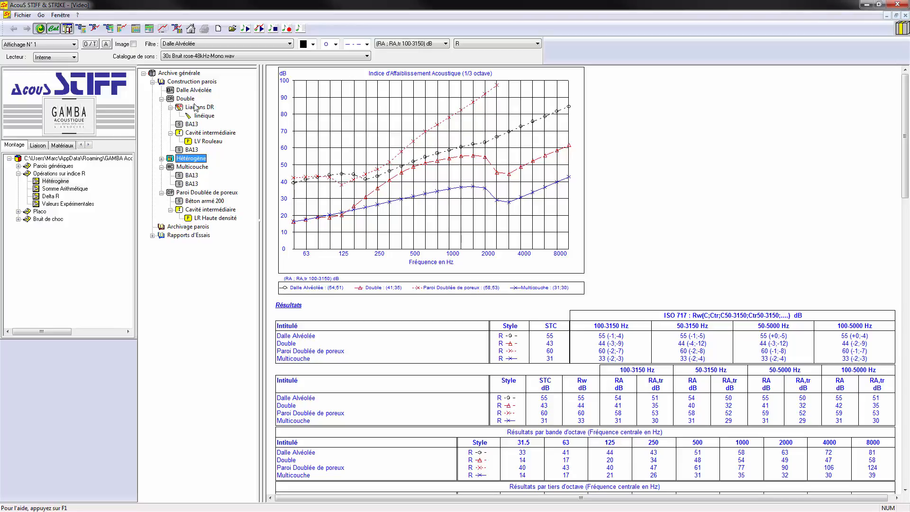
pyautogui.click(162, 159)
# Replace the Hétérogène wall's Paroi1 placeholder with the Double wall and its Paroi2 placeholder with the Multicouche wall
pyautogui.moveTo(185, 99); pyautogui.dragTo(196, 169)
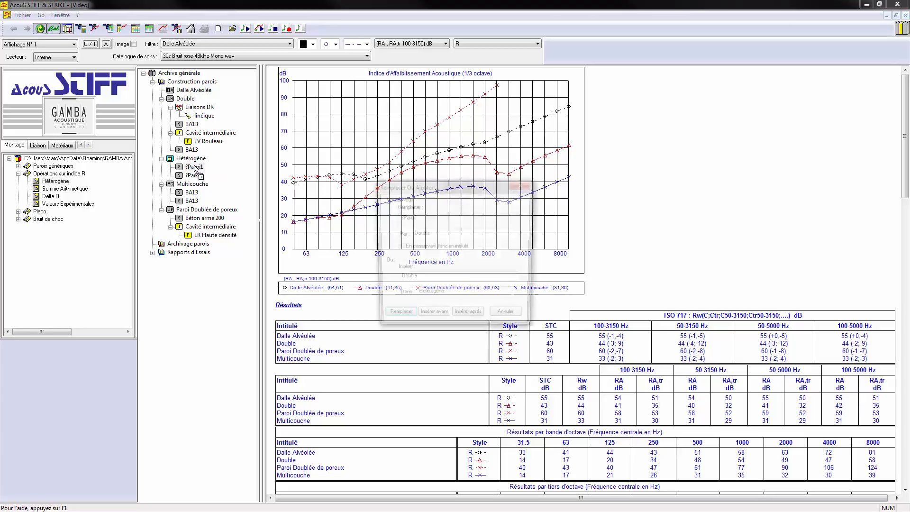
pyautogui.click(401, 311)
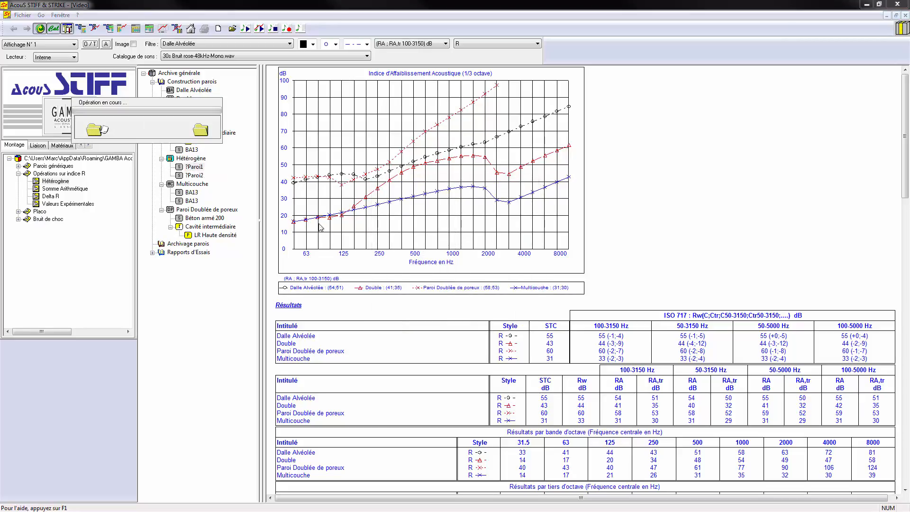
pyautogui.moveTo(193, 185); pyautogui.dragTo(200, 177)
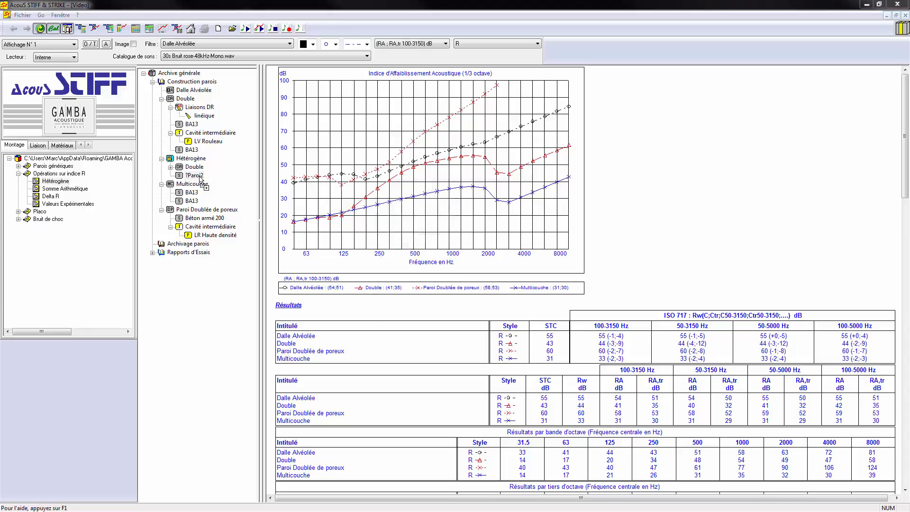
pyautogui.click(399, 318)
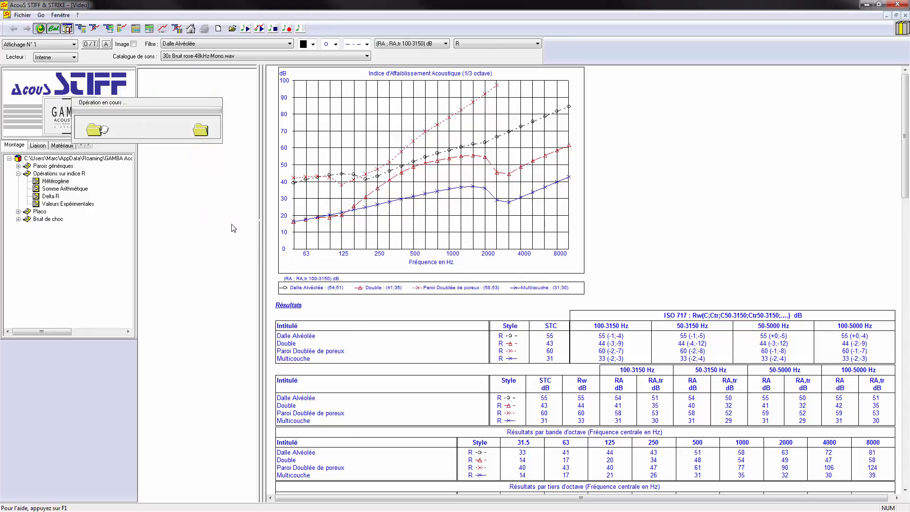
# Set the surface of the Double component in the Hétérogène wall to 5 m² and enter the Multicouche component's surface
pyautogui.rightClick(196, 167)
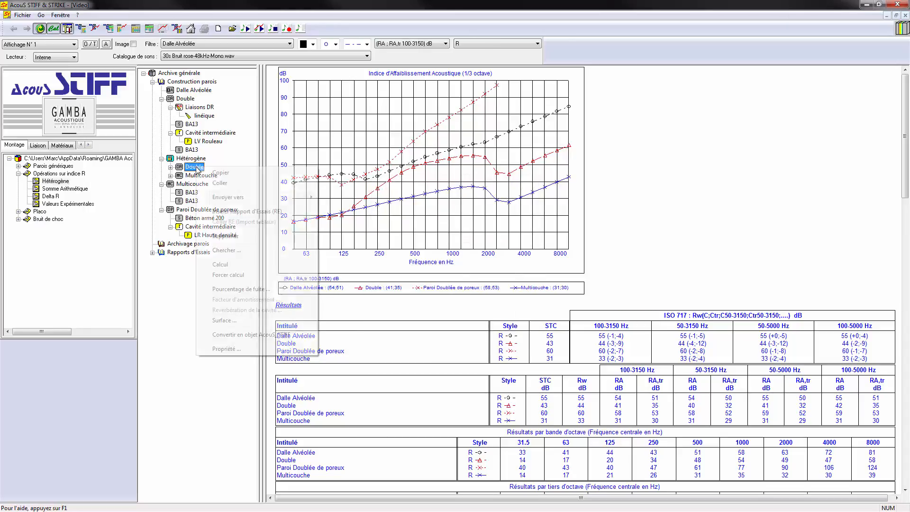
pyautogui.click(264, 323)
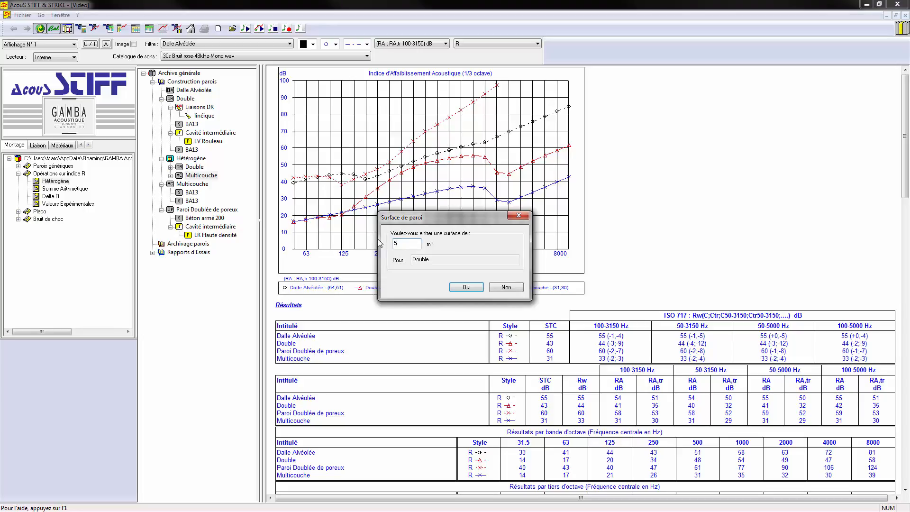
pyautogui.press('Return')
pyautogui.rightClick(198, 177)
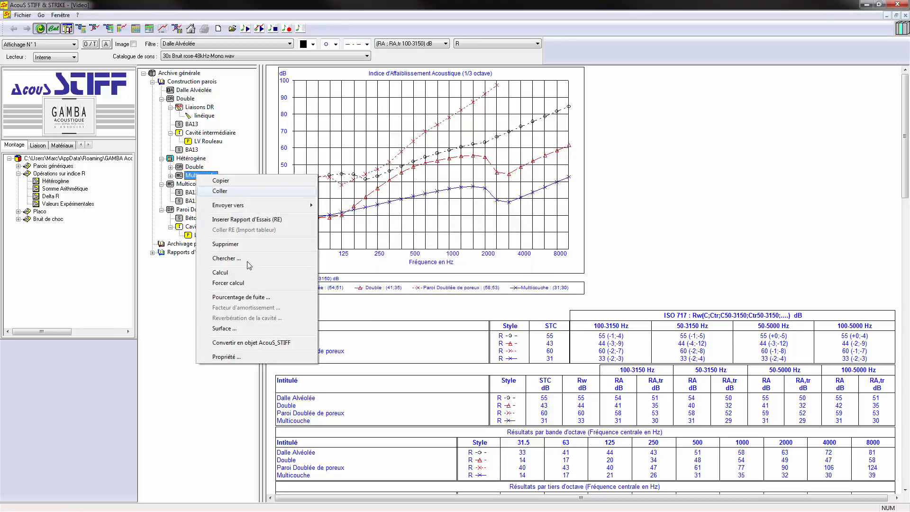
pyautogui.click(228, 329)
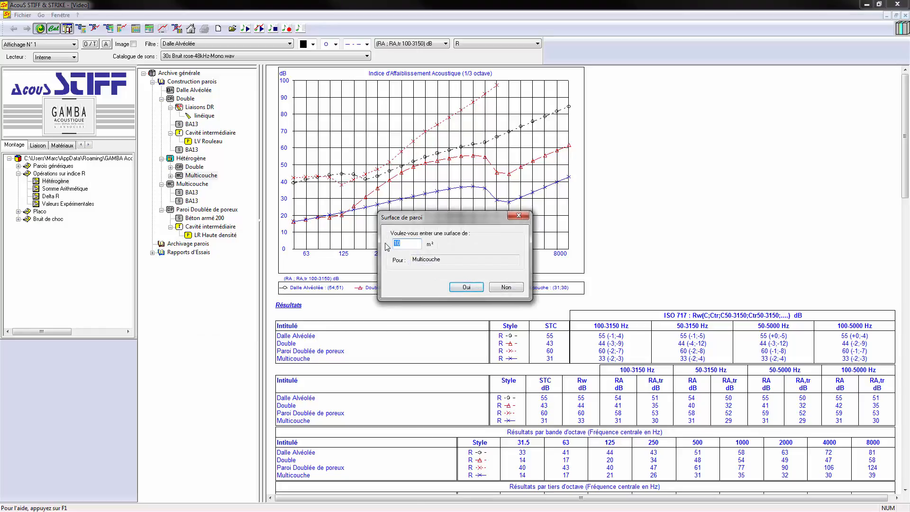
pyautogui.press('Return')
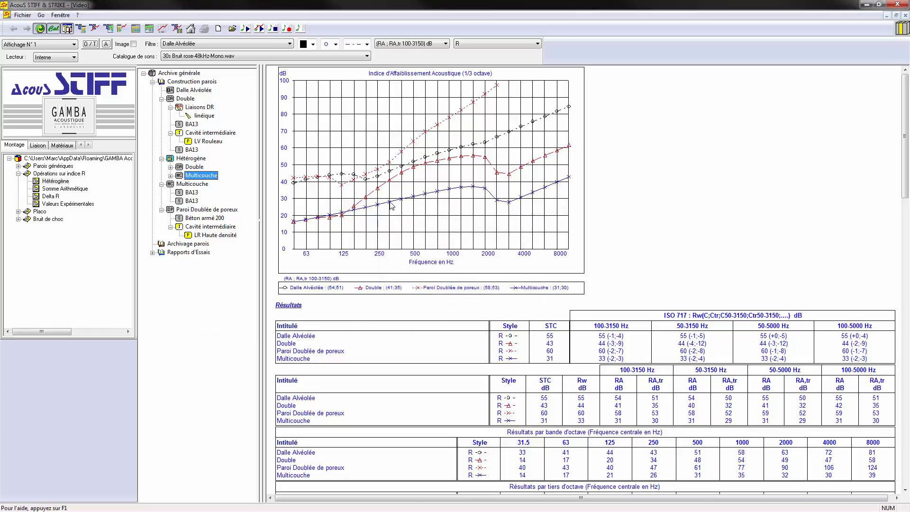
# Clear the existing curves from the graph and plot only the Hétérogène wall's sound reduction curve
pyautogui.rightClick(390, 202)
pyautogui.click(427, 268)
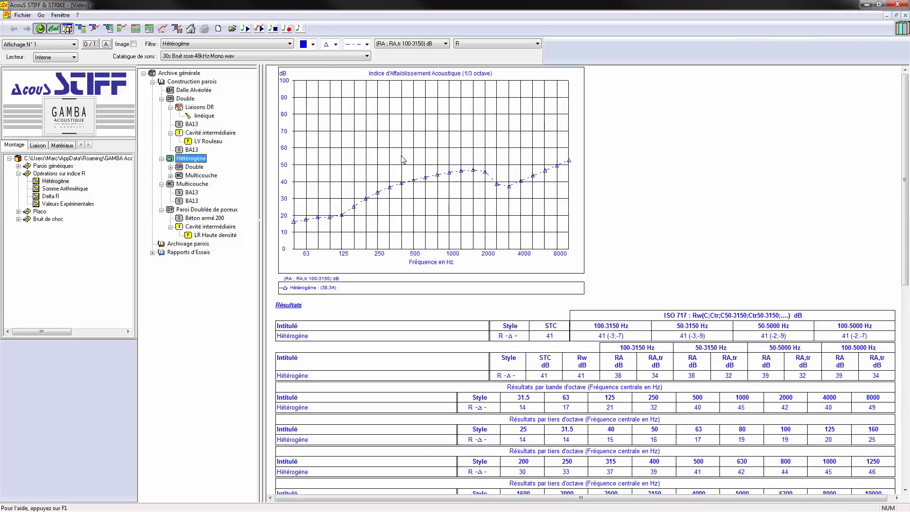
# Look through the Somme Arithmétique, Delta R and Valeurs Expérimentales assemblies under Opérations sur indice R
pyautogui.click(53, 189)
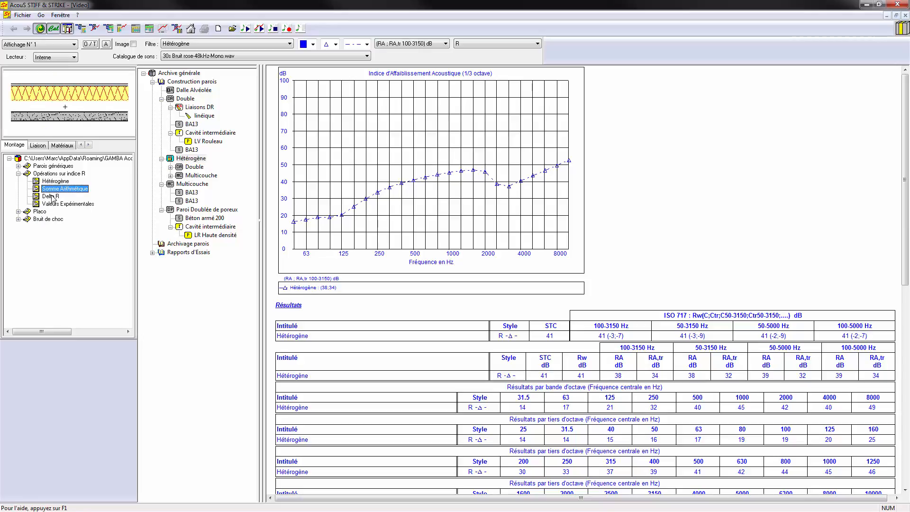
pyautogui.click(51, 196)
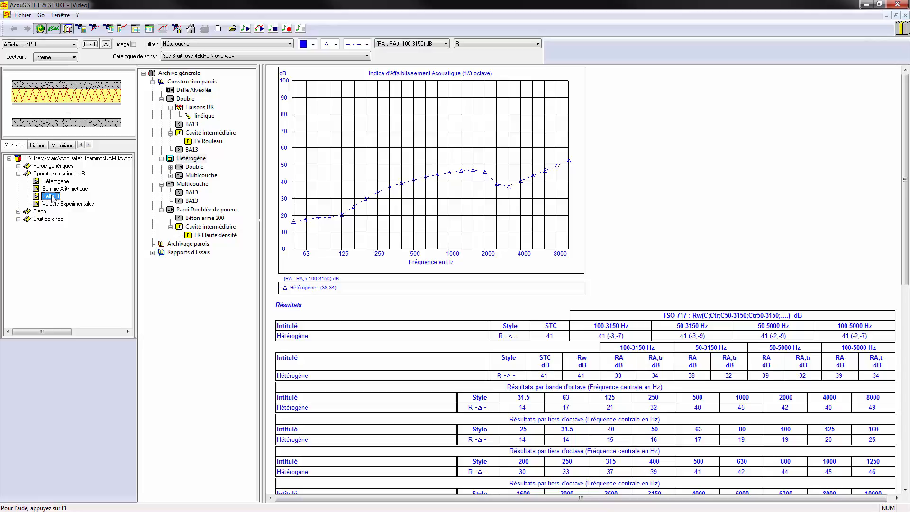
pyautogui.click(56, 206)
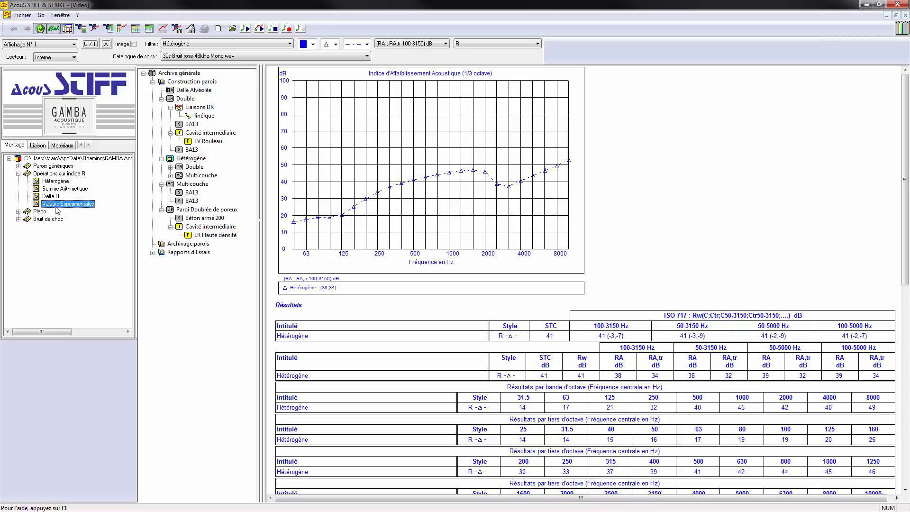